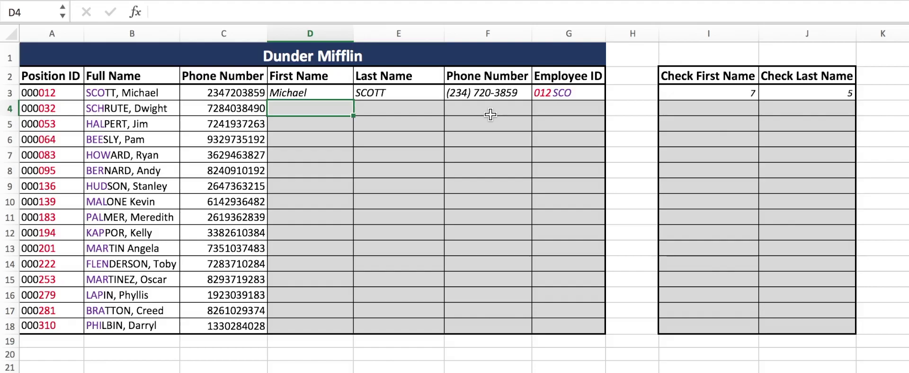
- Enter =RIGHT(B4,LEN(B4)-FIND(", ",B4)) in D4 to extract the first name from B4
text(=)
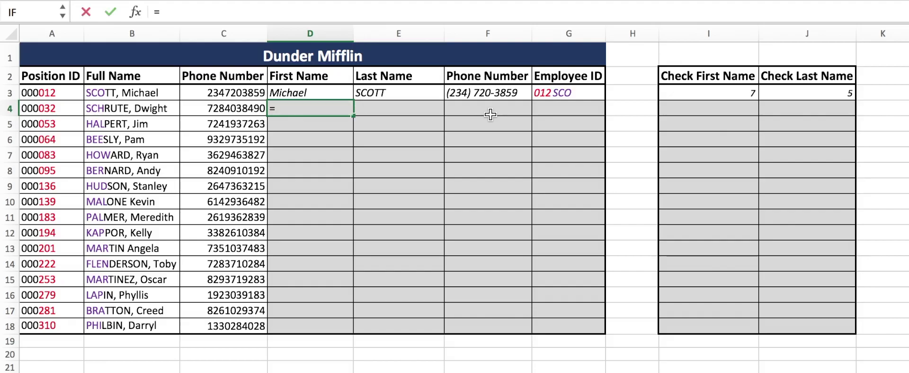
text(RIGHT()
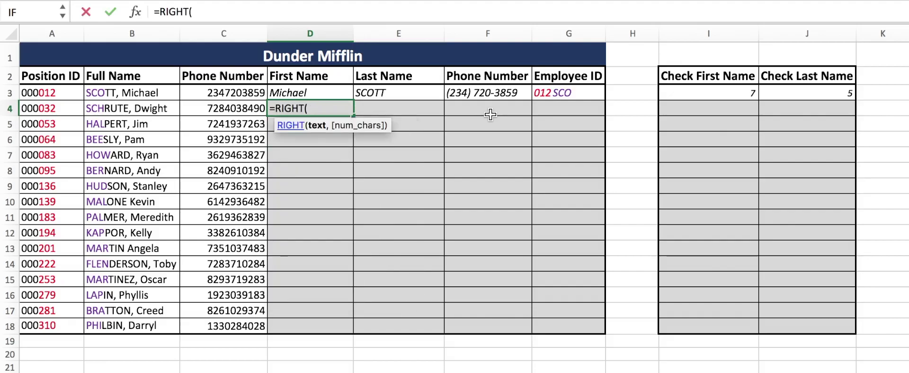
click(172, 112)
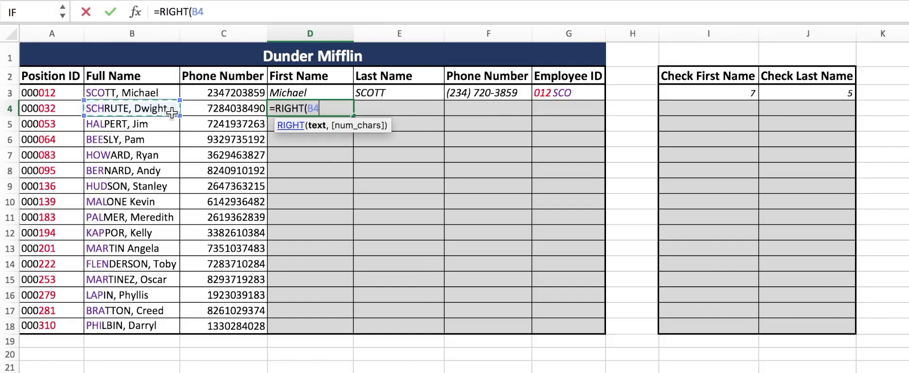
text(,)
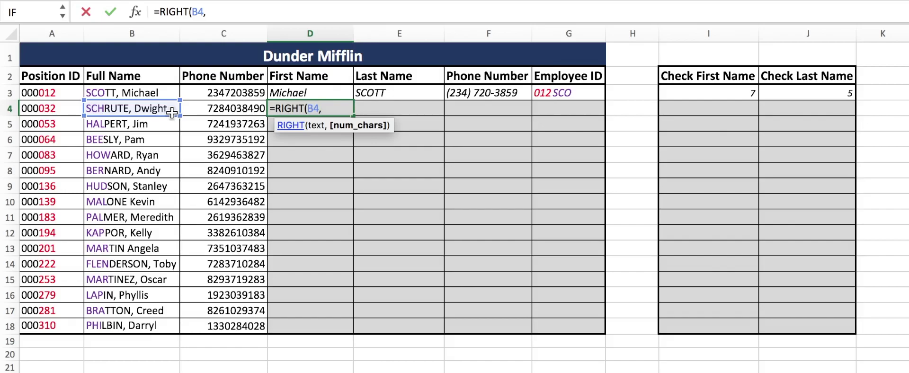
text(LEN()
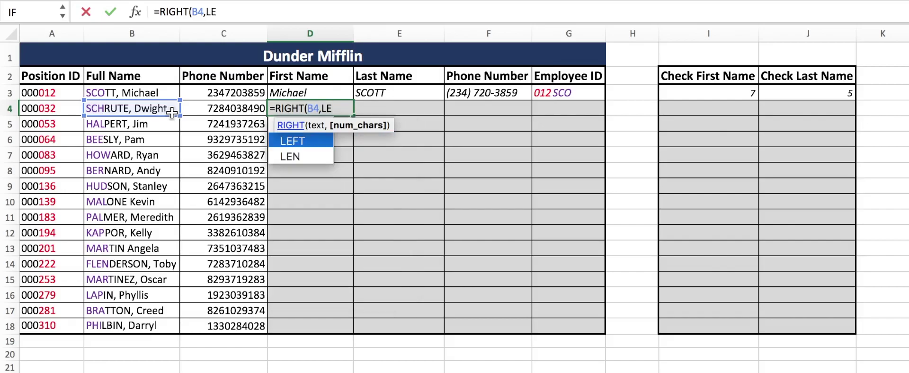
click(152, 108)
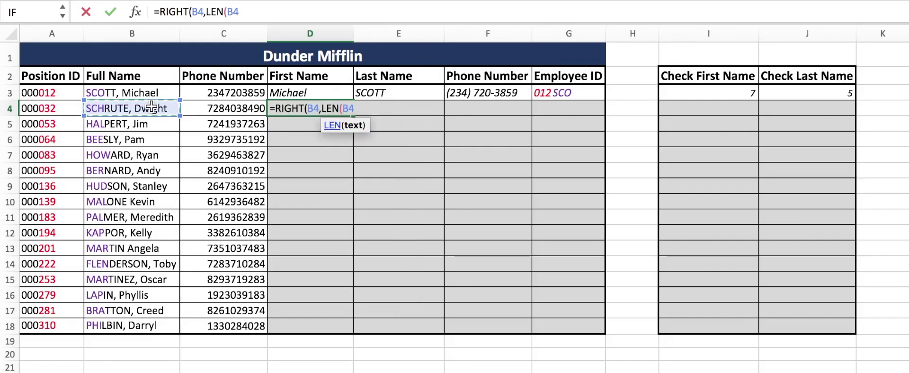
text())
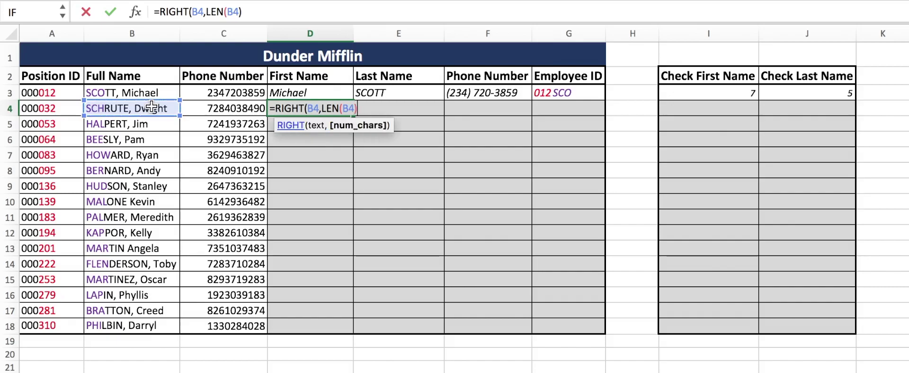
text(-FI)
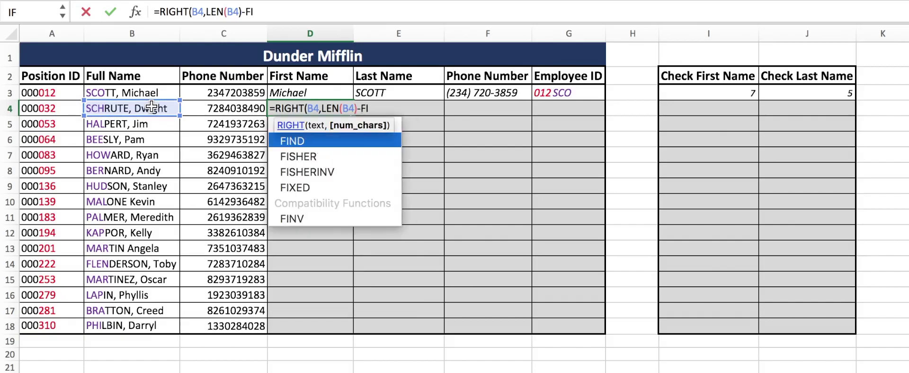
text(ND()
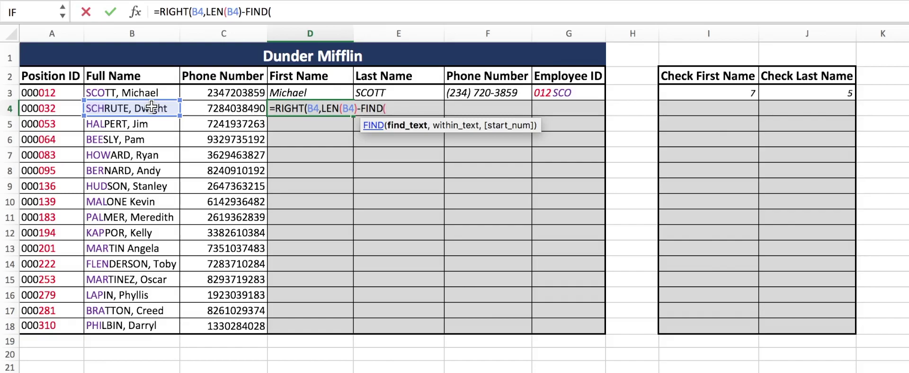
text(, ",)
click(136, 108)
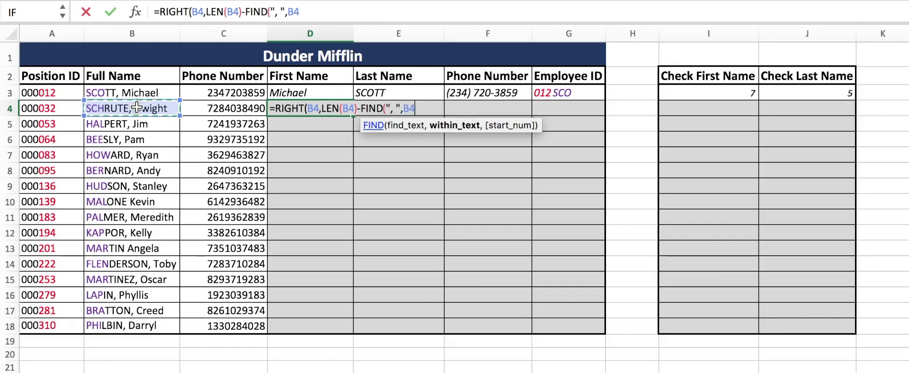
text()))
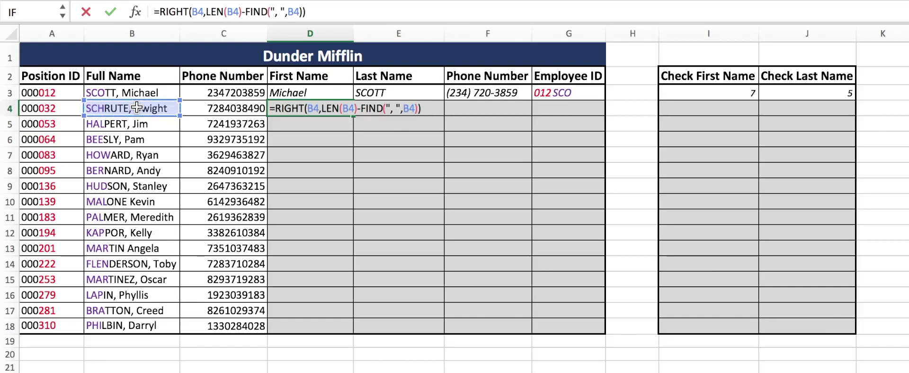
key(ctrl+Return)
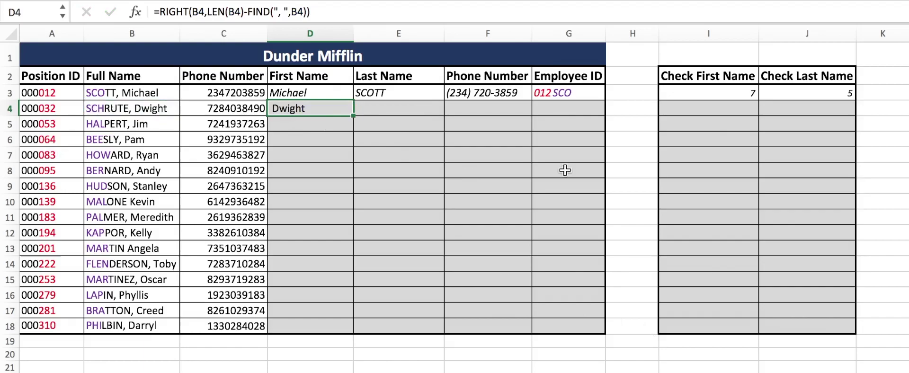
- Enter =LEN(D4) in I4 to count the first name's characters
click(719, 109)
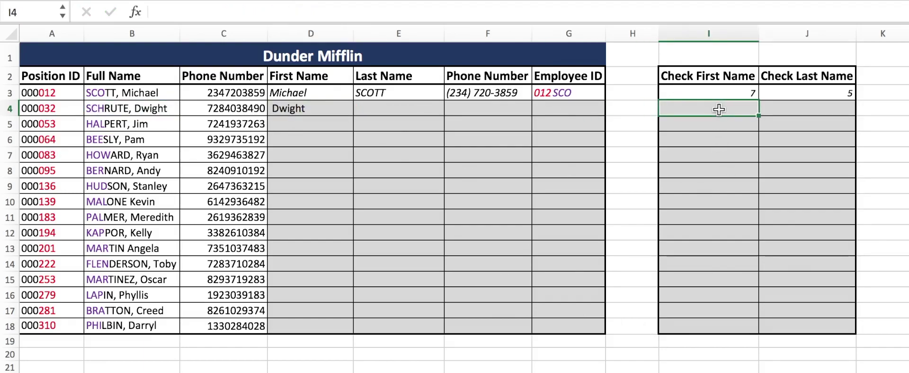
text(=l)
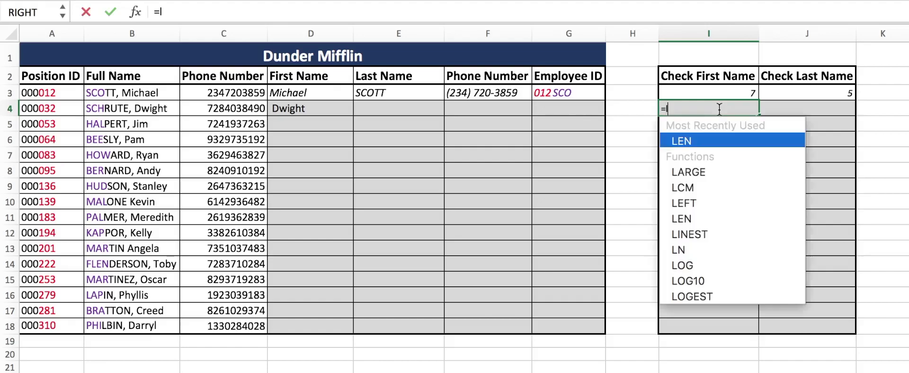
text(en()
click(335, 111)
text())
key(ctrl+Return)
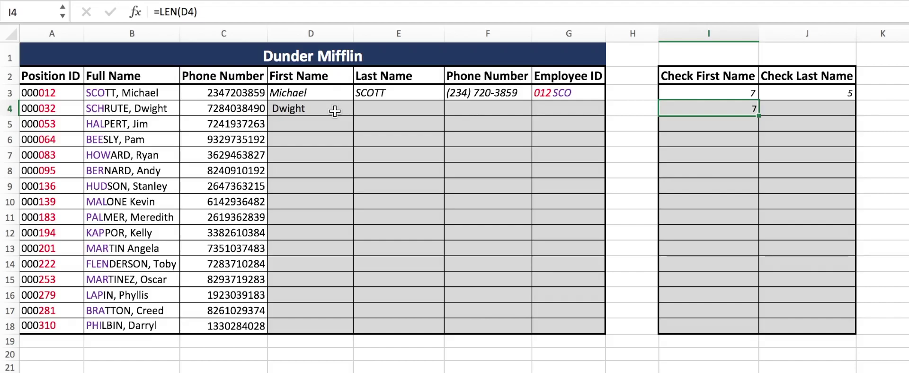
- Add -1 to D4's formula after FIND so I4 reads 6 for Dwight
click(335, 111)
double_click(335, 111)
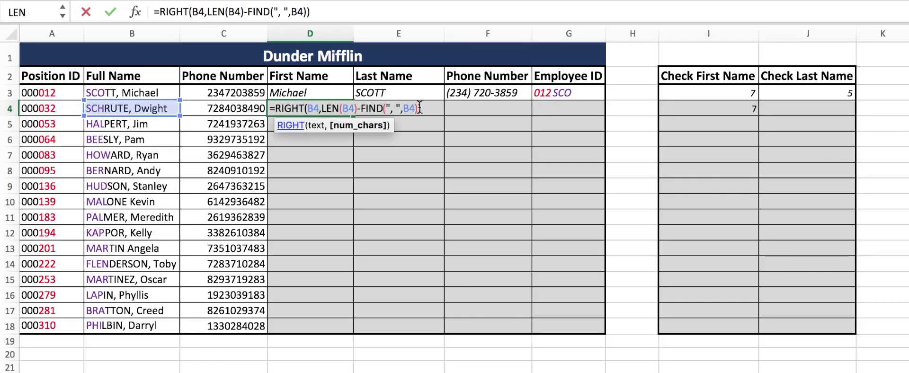
text(-1)
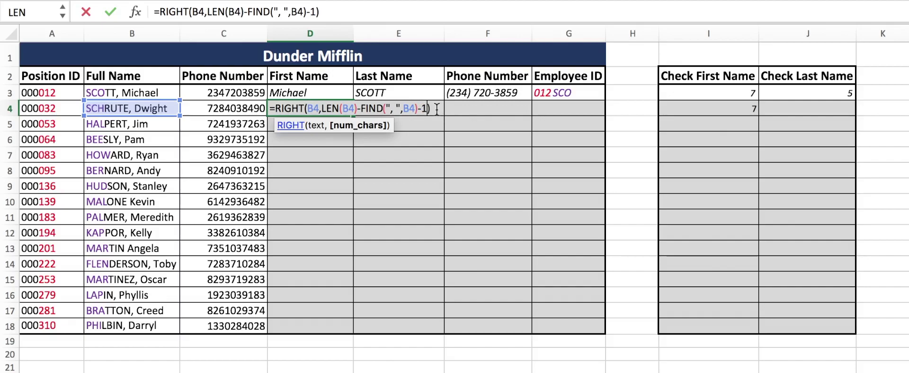
key(ctrl+Return)
click(710, 108)
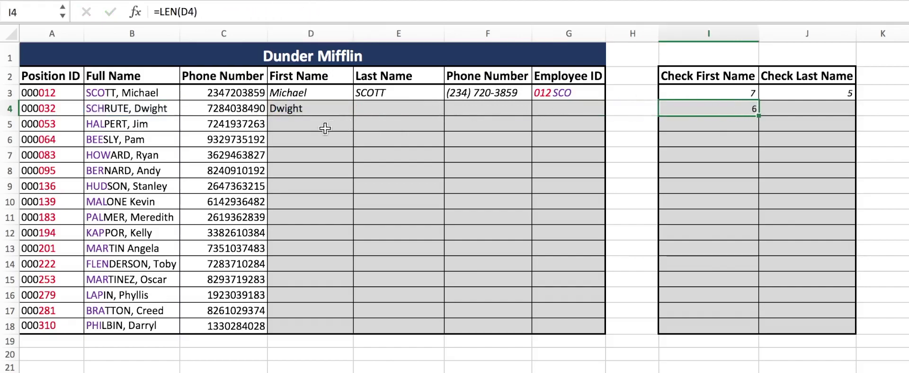
click(299, 112)
- Fill the first-name formula down to D18 and the length checks down to I18
drag(353, 115, 326, 327)
key(Down)
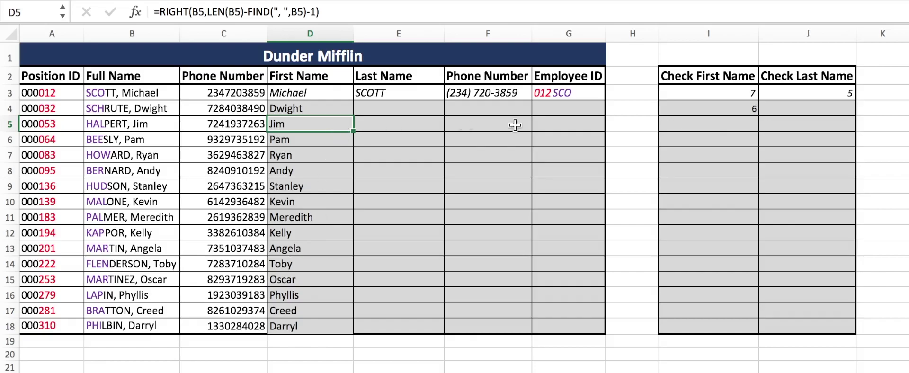
click(727, 109)
drag(758, 116, 756, 333)
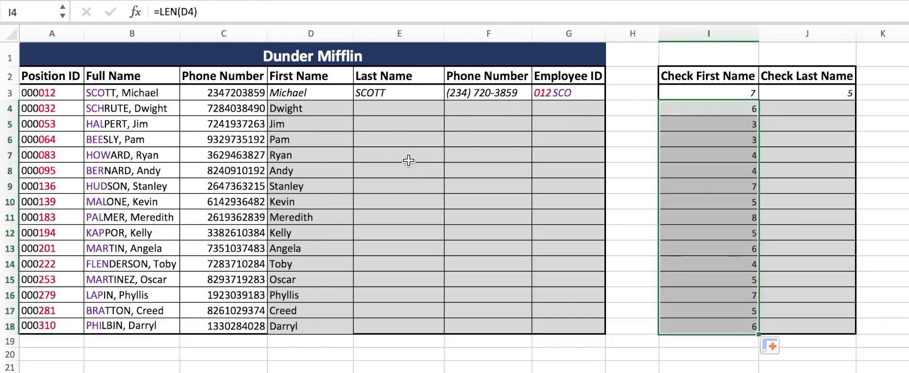
click(400, 112)
double_click(385, 110)
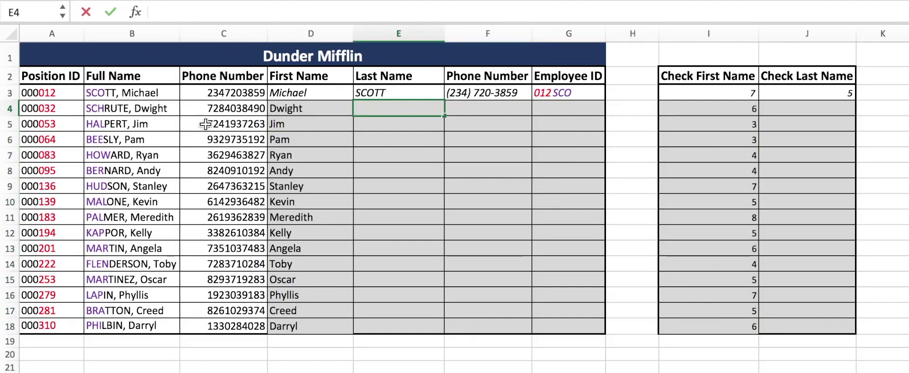
- Enter =LEFT(B4,FIND(", ",B4)) in E4 to pull the last name
click(163, 122)
click(161, 108)
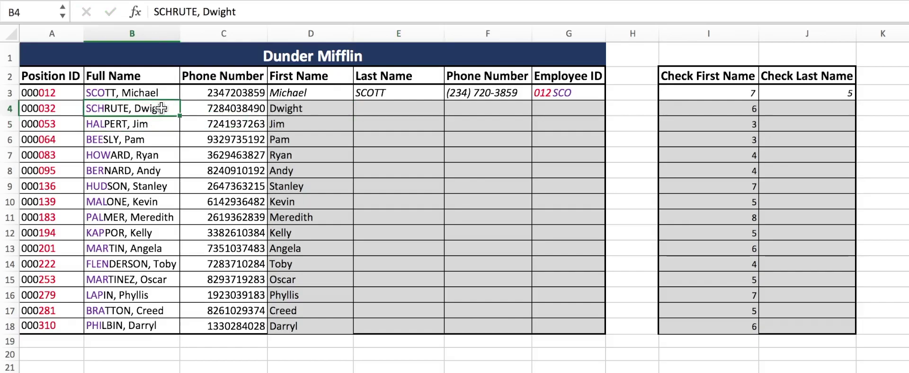
click(376, 111)
text(=)
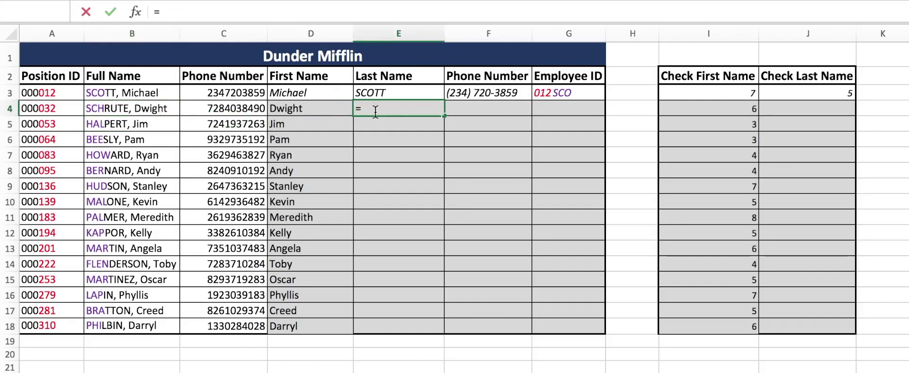
text(LEFT()
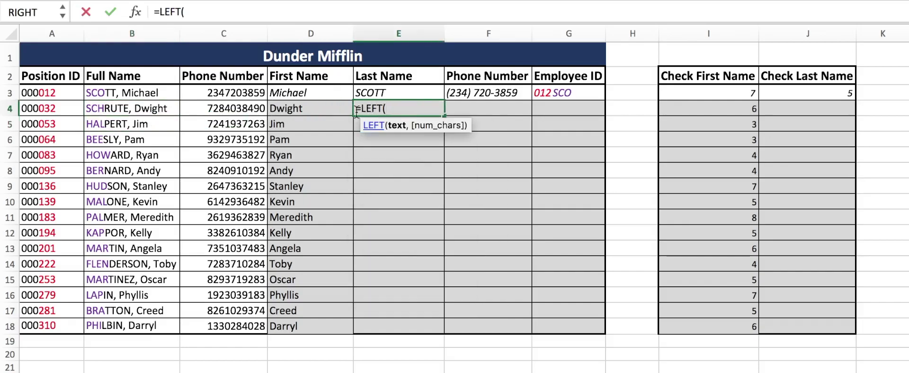
click(150, 110)
text(,)
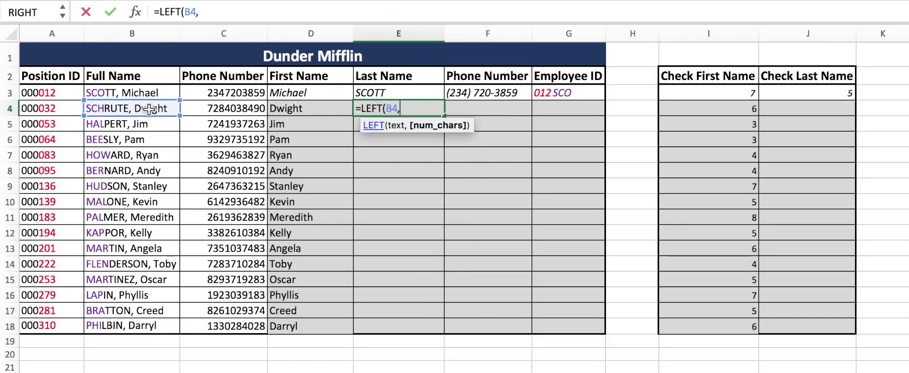
text(FIND()
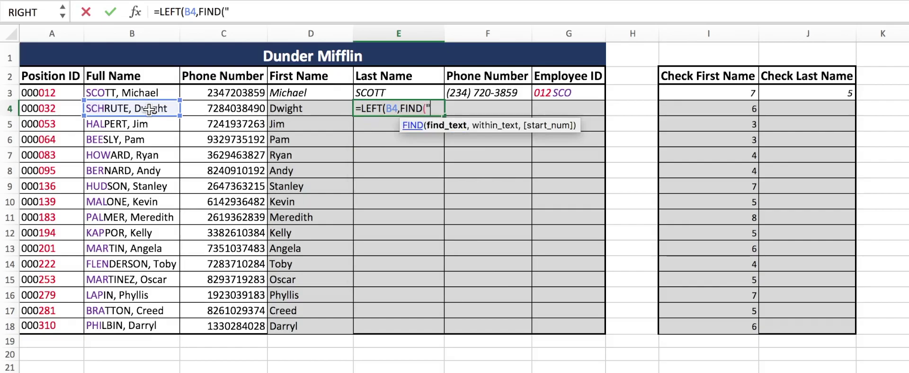
text(", ",)
click(107, 105)
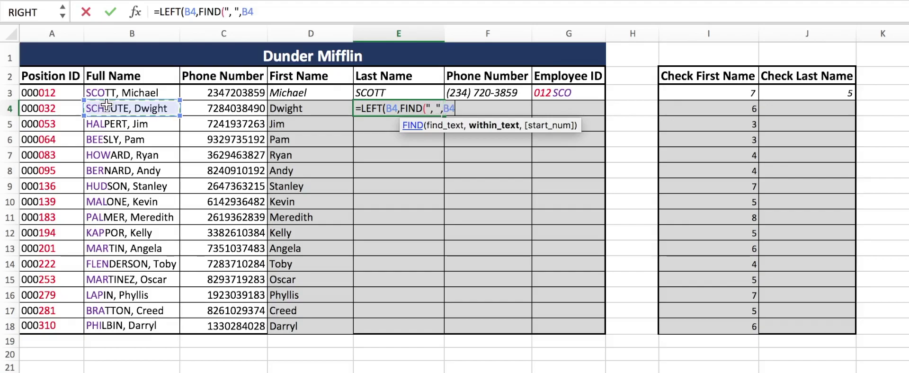
text()))
key(ctrl+Return)
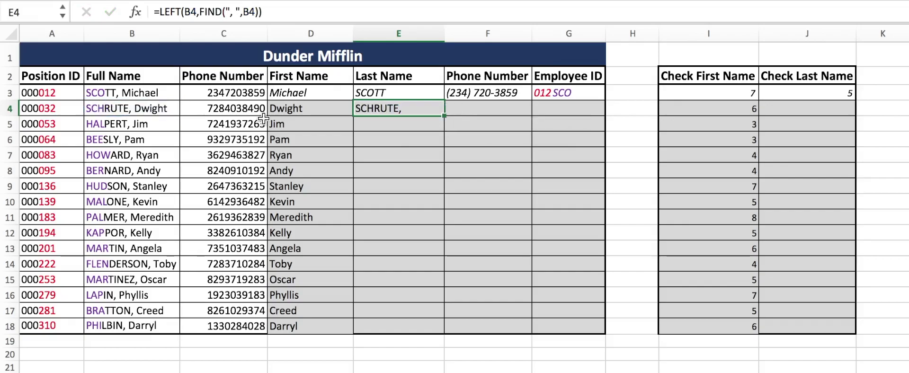
- Correct E4 to =LEFT(B4,FIND(", ",B4)-1) and fill it down to E18
double_click(394, 109)
click(457, 109)
text(-1)
key(ctrl+Return)
drag(444, 115, 436, 331)
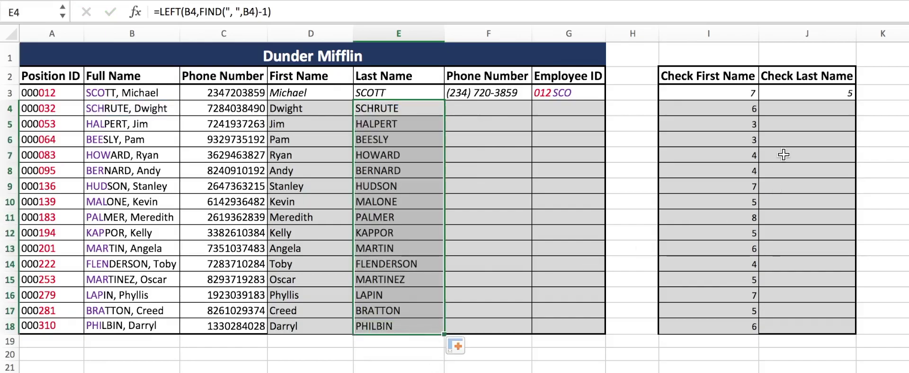
click(811, 109)
- Enter =LEN(E4) in J4 and fill it down to J18
text(=l)
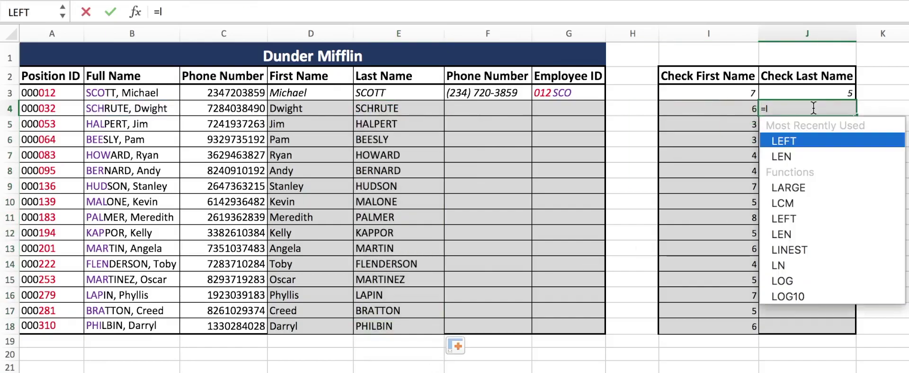
text(en()
click(425, 108)
text())
key(ctrl+Return)
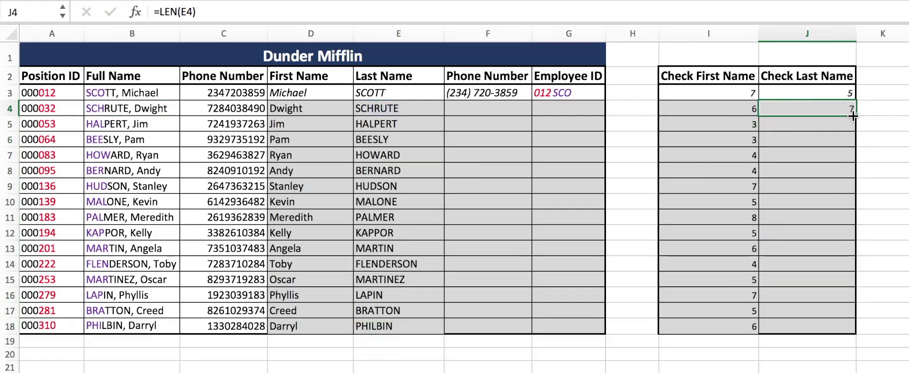
drag(855, 114, 862, 335)
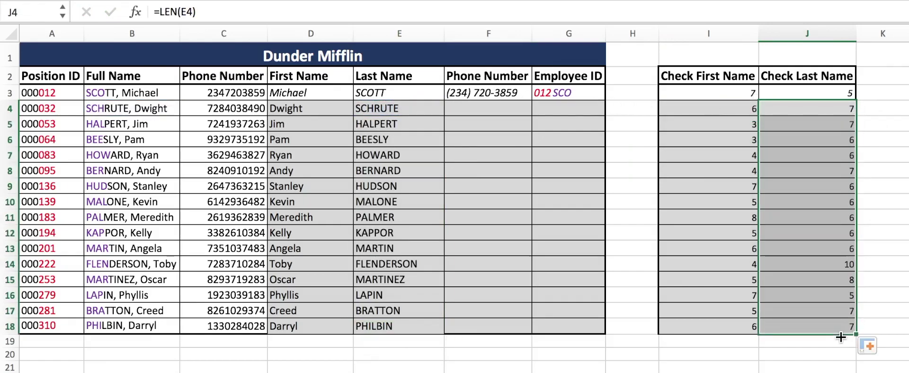
mouse_move(516, 116)
mouse_down()
mouse_move(568, 161)
mouse_move(509, 113)
mouse_up()
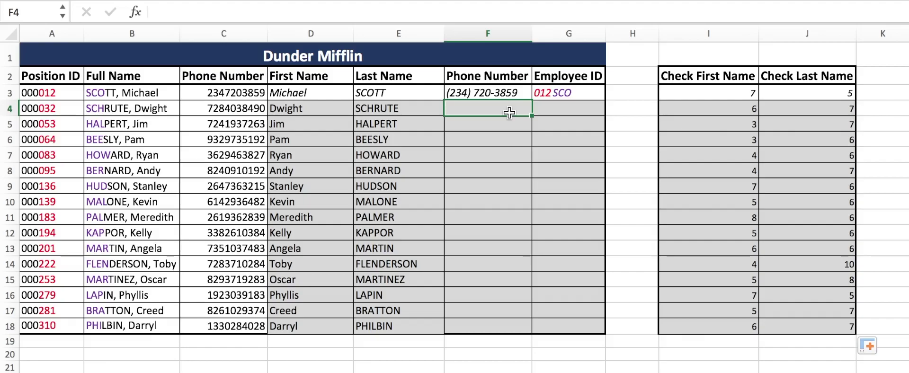
- Enter ="("&LEFT(C4,3) in F4 to show the area code (728
click(510, 96)
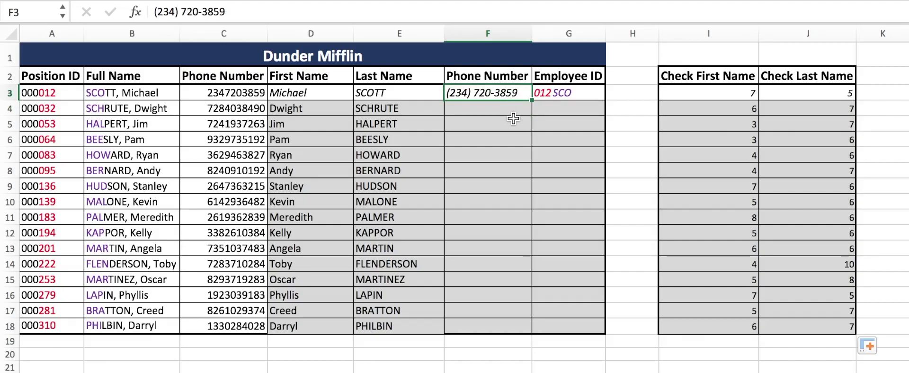
click(516, 108)
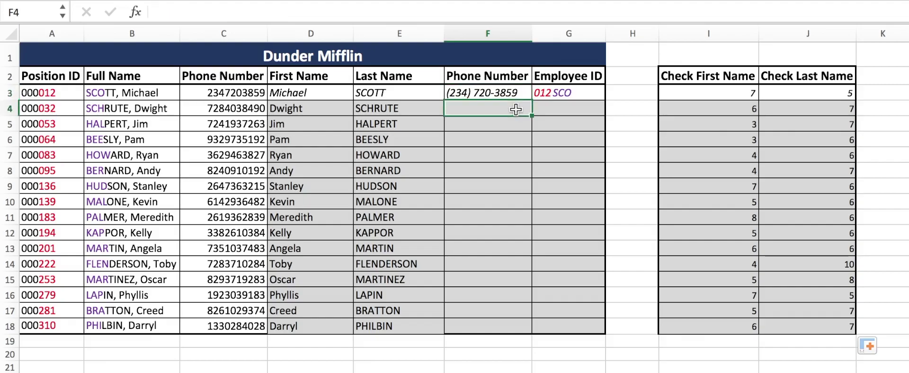
text(=)
key(BackSpace)
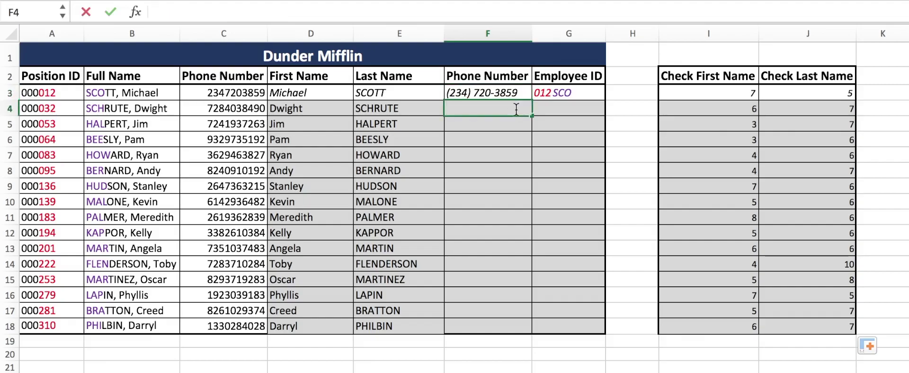
text(="(")
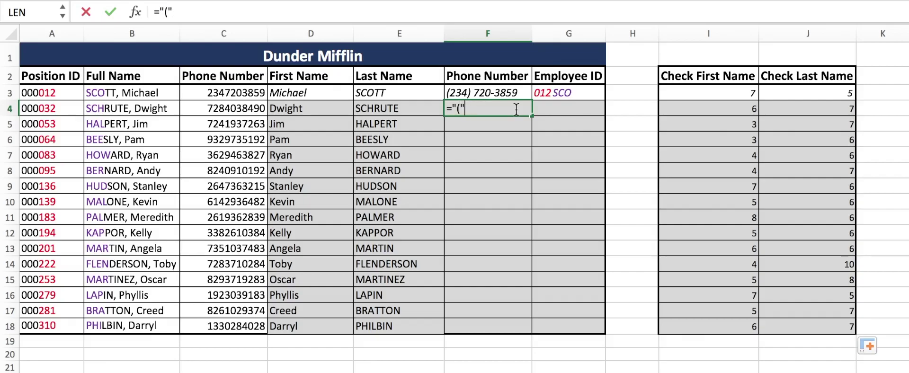
text(&)
text(LEFT()
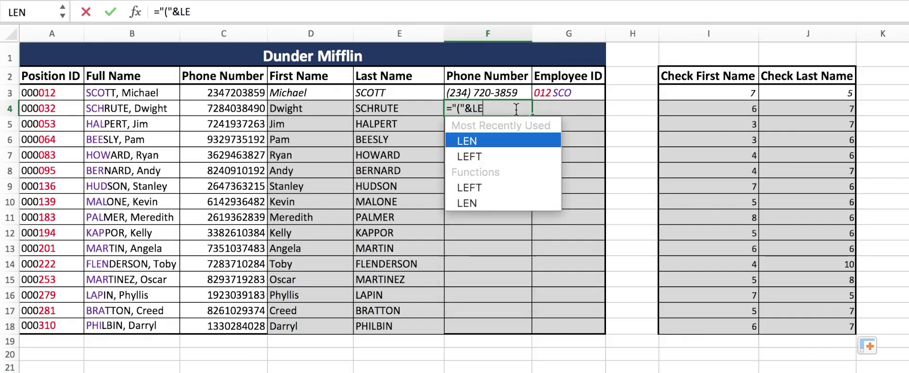
click(258, 109)
text(,3))
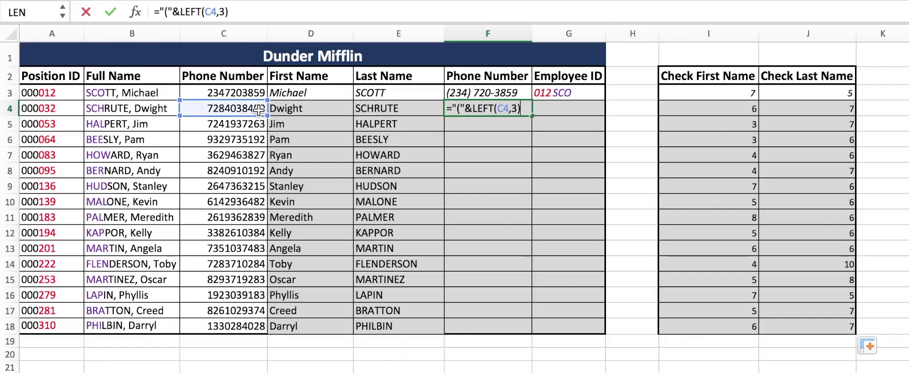
key(ctrl+Return)
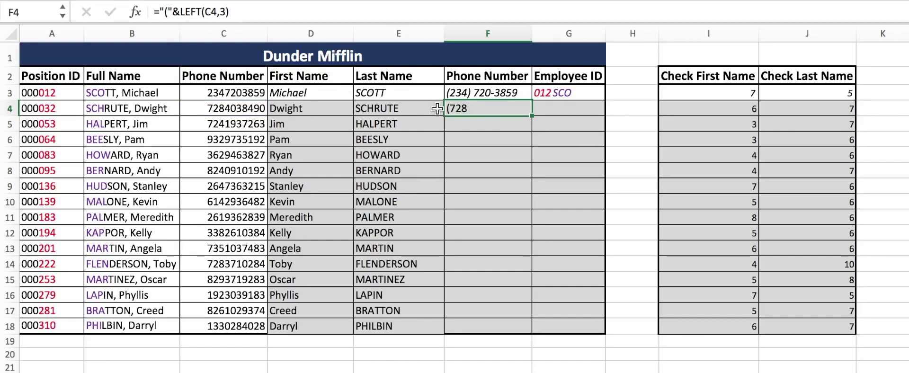
- Extend F4's formula with &") "&MID(C4,4,3) for the middle three digits
double_click(490, 109)
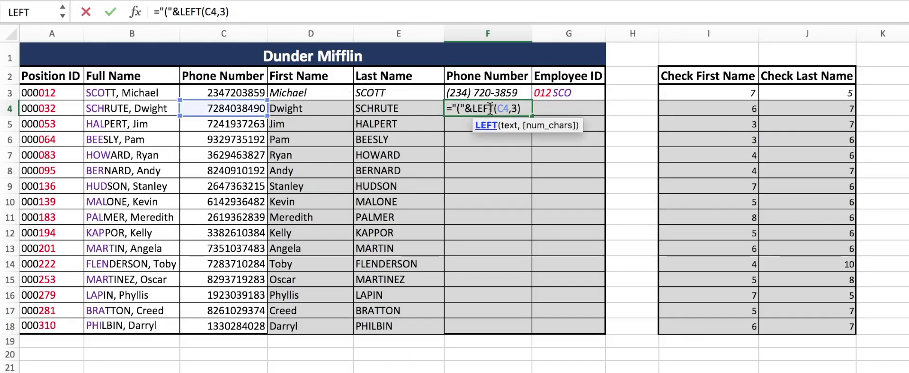
click(525, 109)
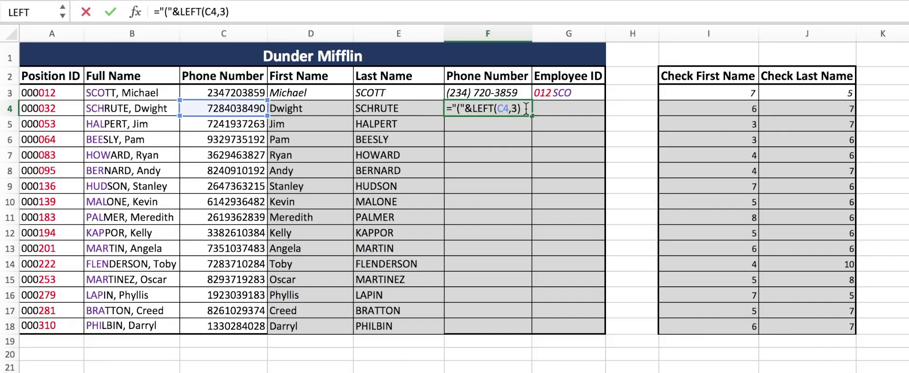
text(&")
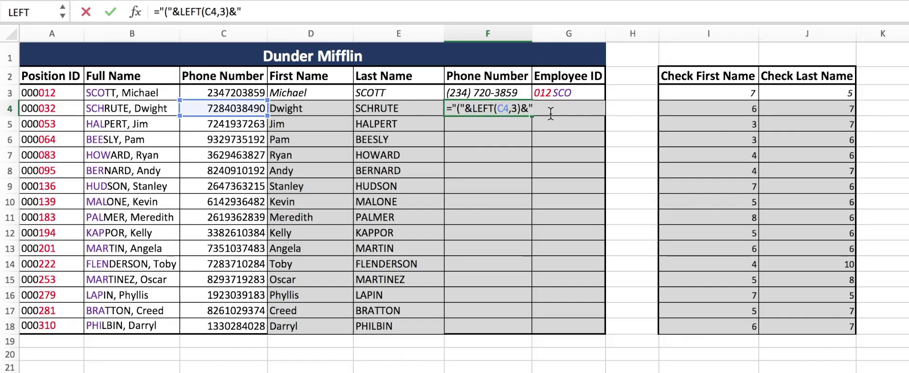
text() ")
text(&MID()
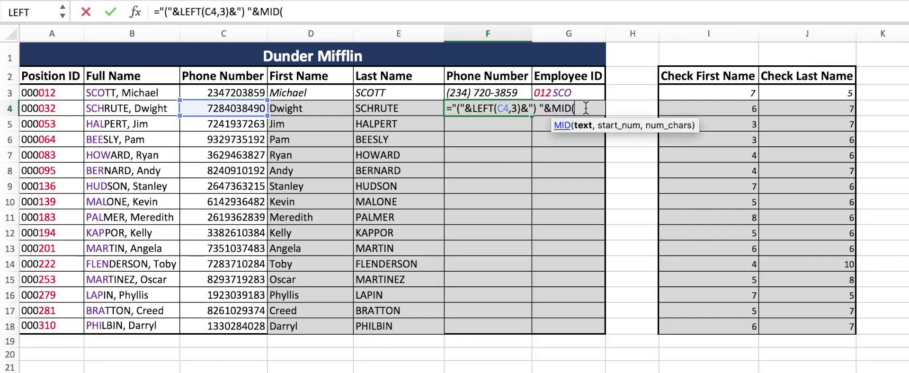
click(252, 108)
text(,)
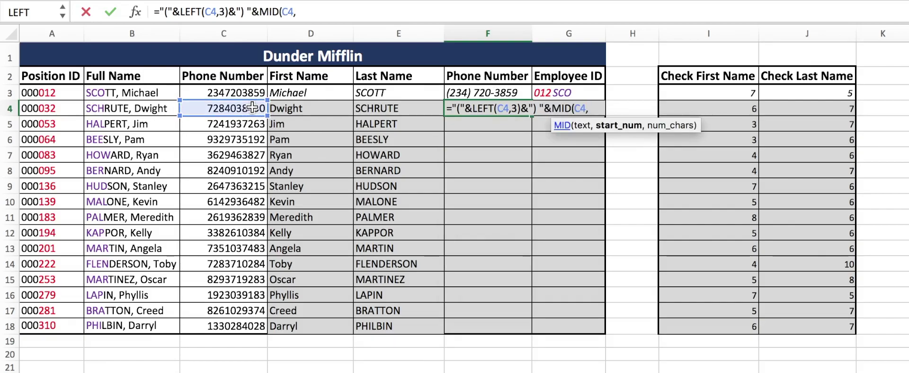
text(4,3)
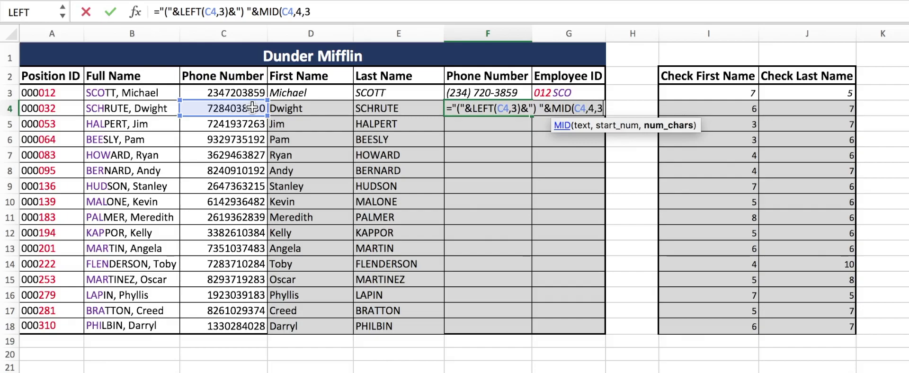
text())
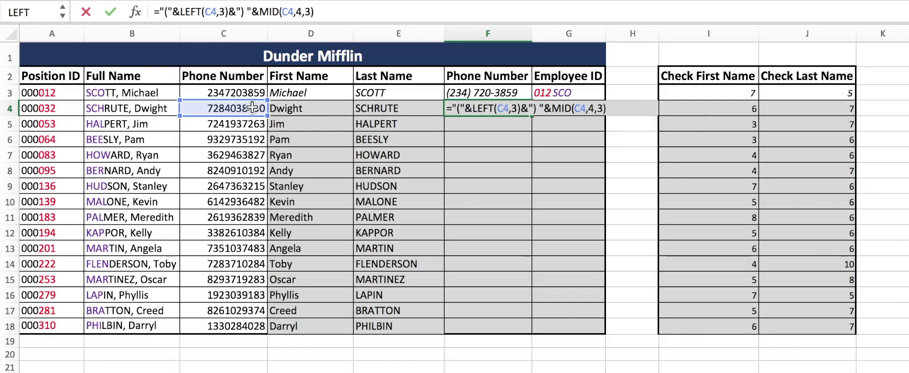
text(&)
text(")
text(-")
text(&)
text(RIFH)
- Finish with &"-"&RIGHT(C4,4) and fill the phone formula down to F18
key(BackSpace)
key(BackSpace)
text(GHT()
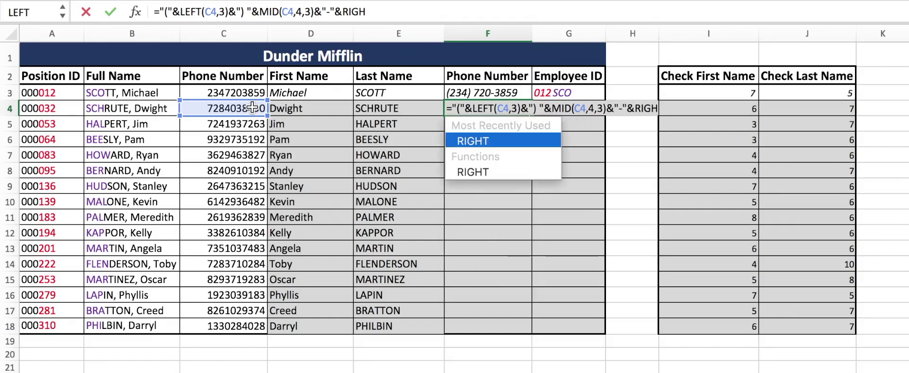
click(212, 107)
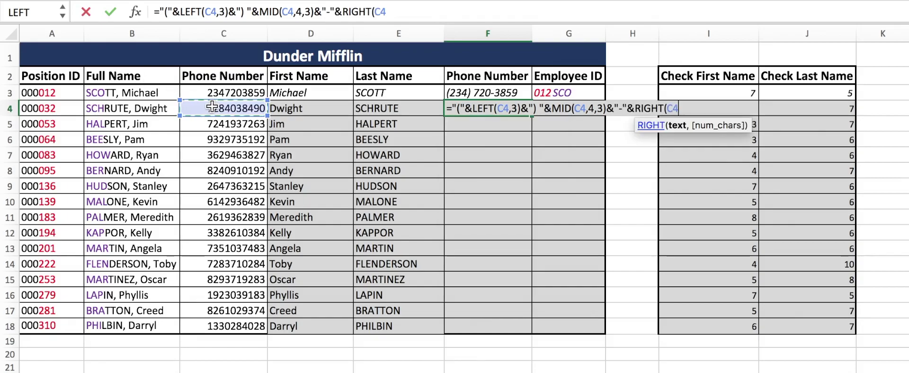
text(,4)
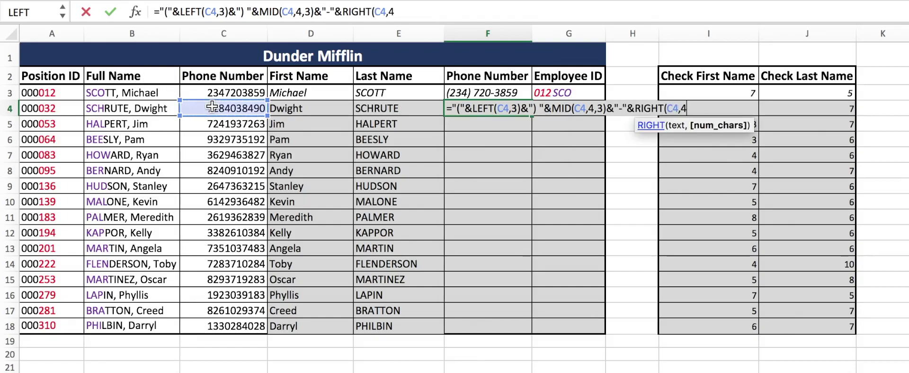
text())
key(ctrl+Return)
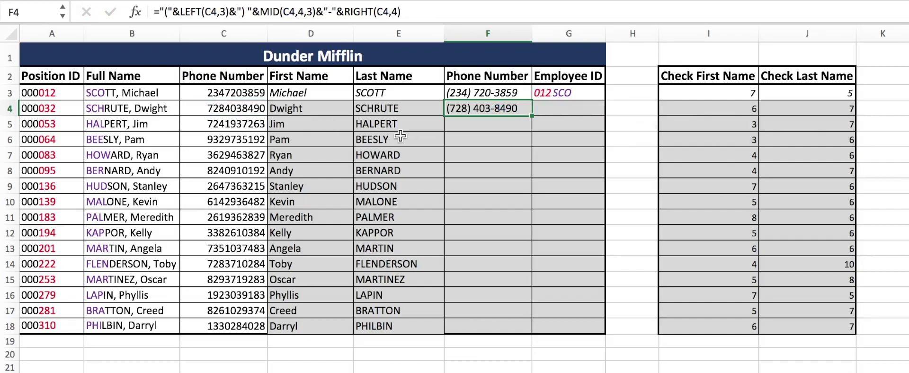
drag(532, 115, 524, 330)
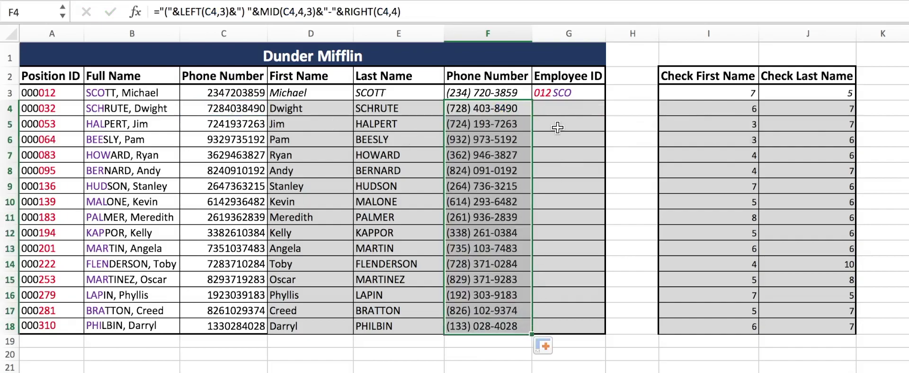
click(556, 106)
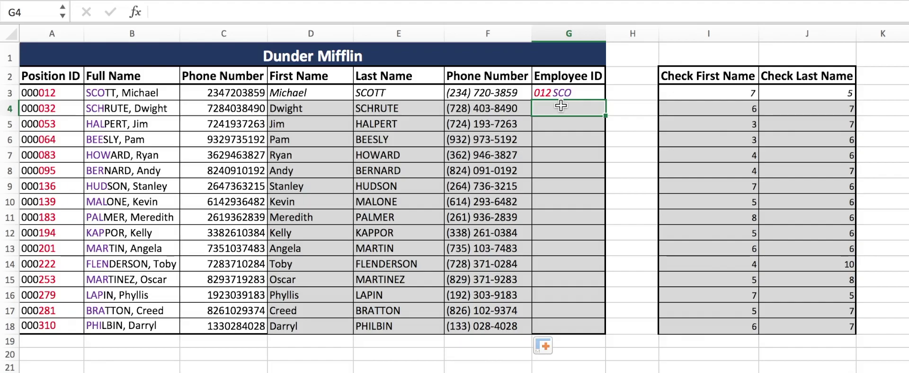
- Enter =RIGHT(A4,3)&LEFT(B4,3) in G4 and fill down to G18, 032SCH to 310PHI
text(=)
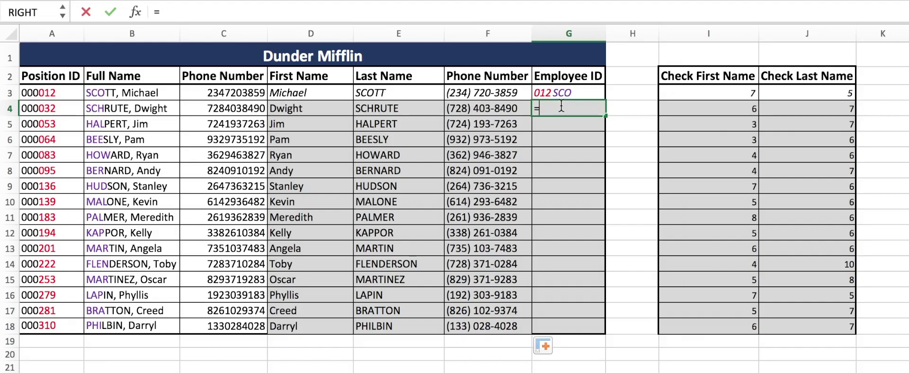
text(RIGHT()
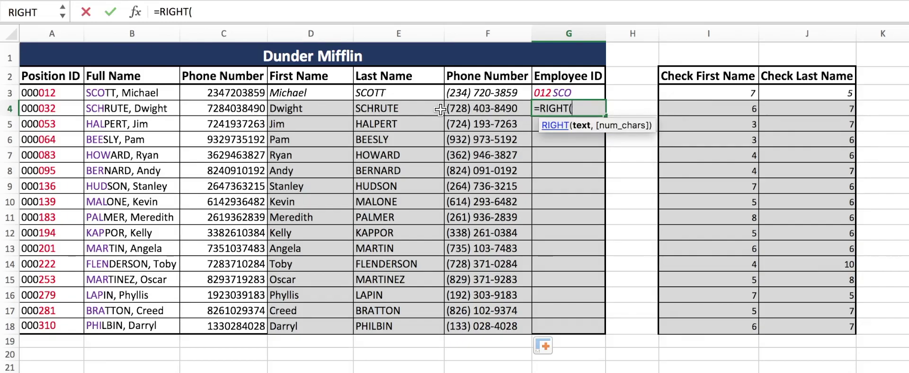
click(66, 110)
text(,3)
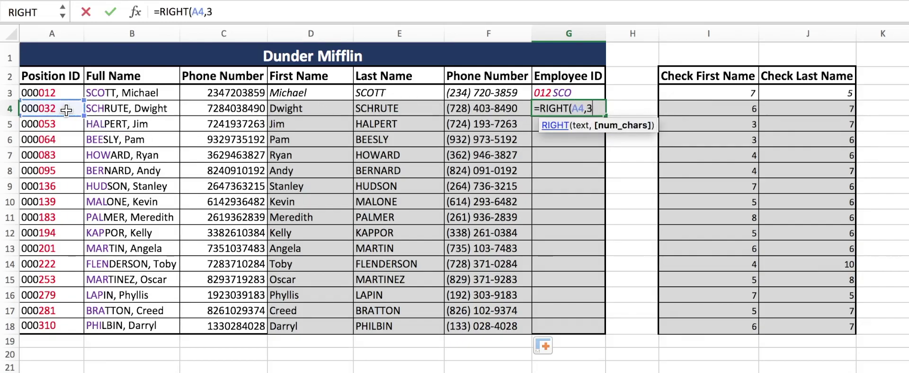
text()&)
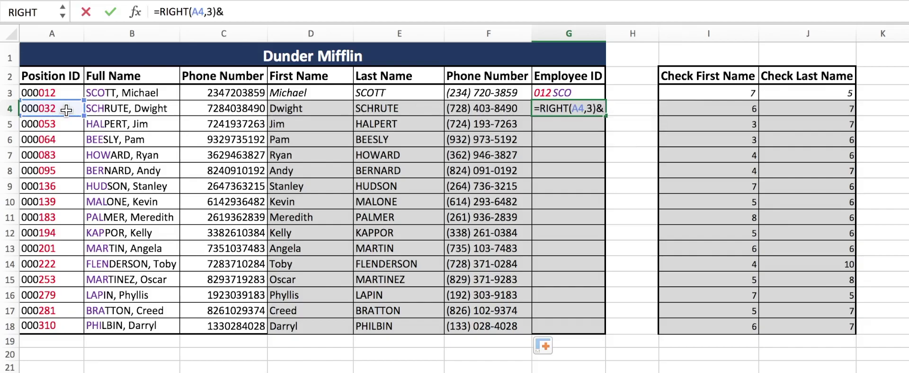
text(LEFT()
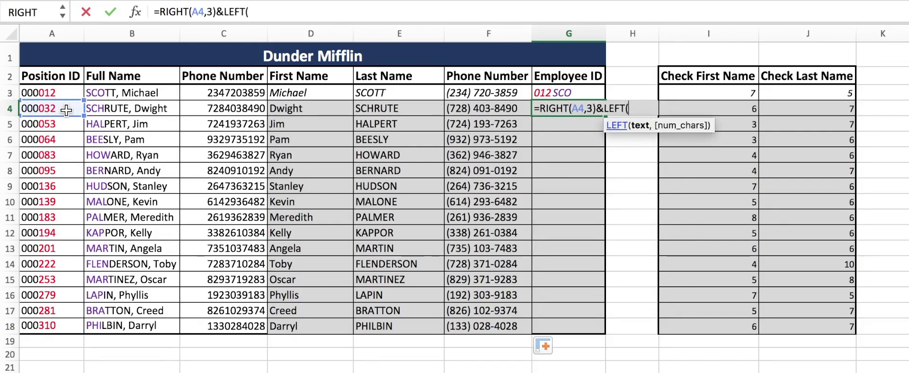
click(132, 105)
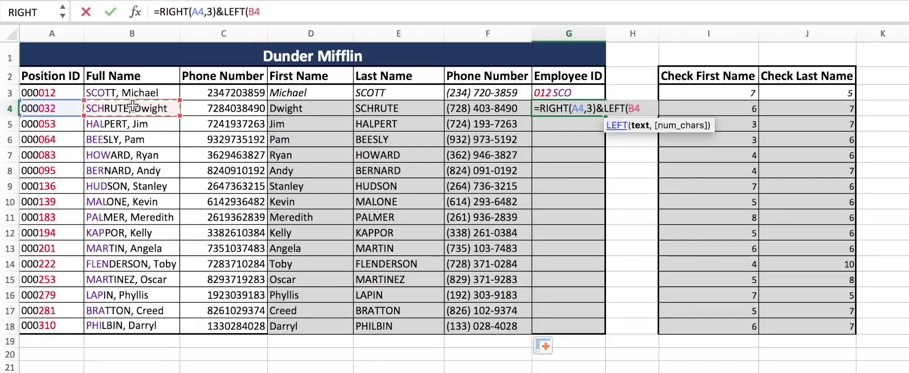
text(,3))
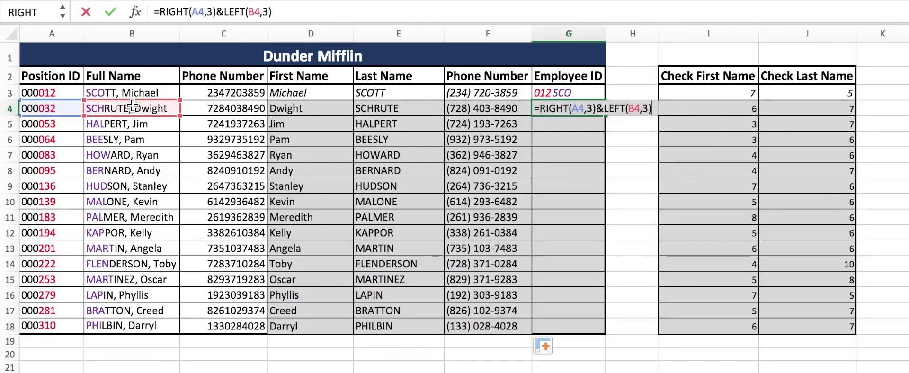
key(ctrl+Return)
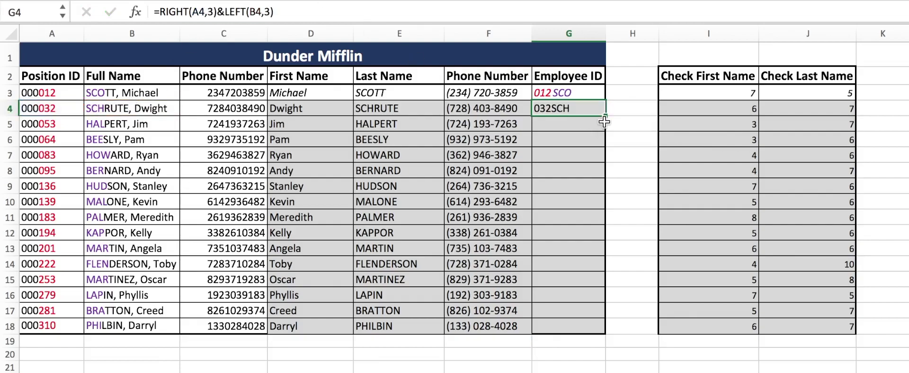
drag(605, 115, 607, 336)
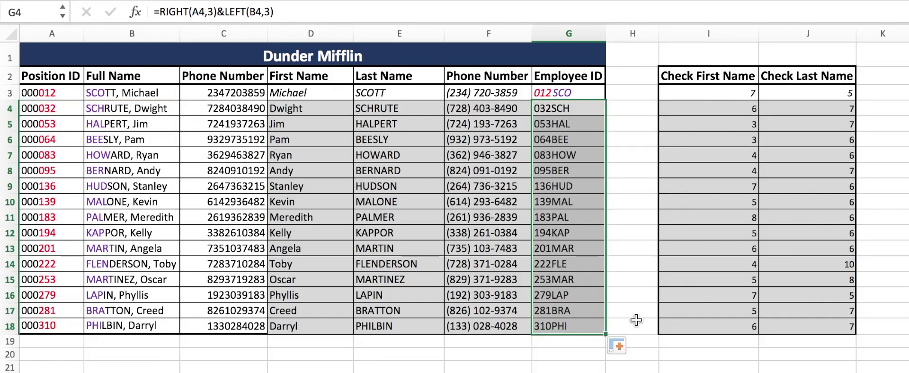